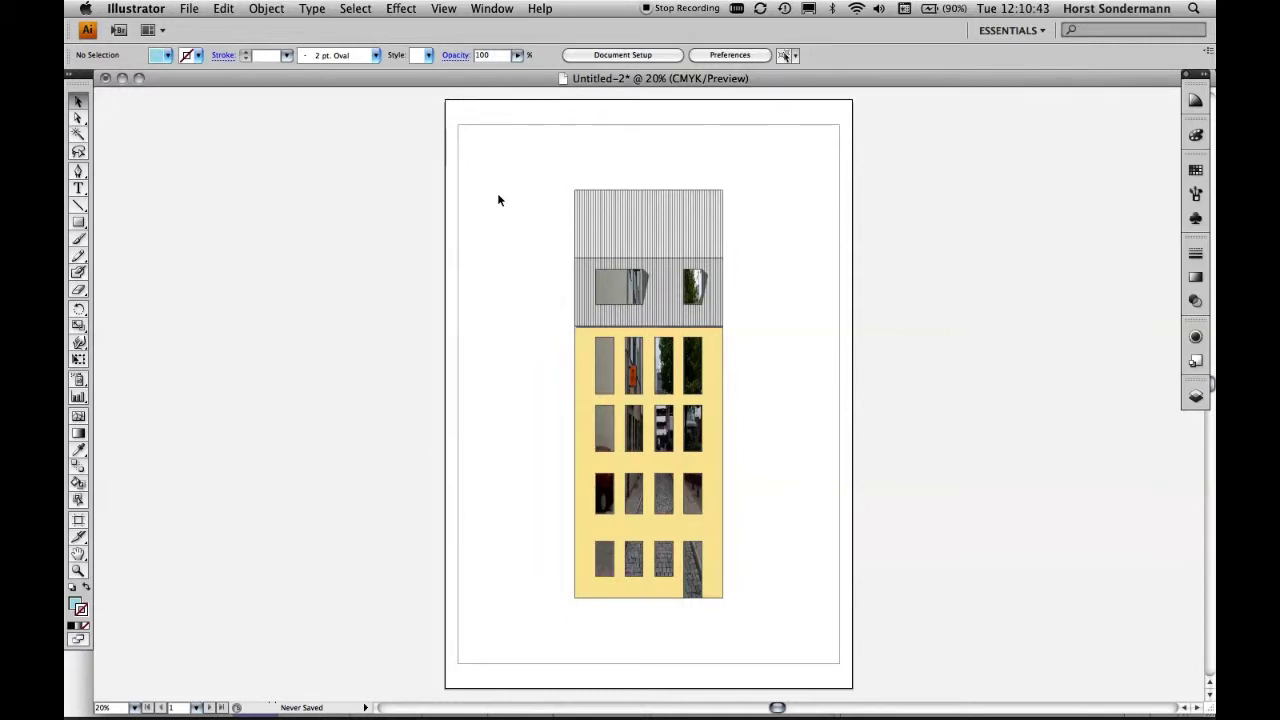
Open the Links panel beside the artboard and select the Wagnerstrasse32_09.jpg linked photo
left_click(497, 9)
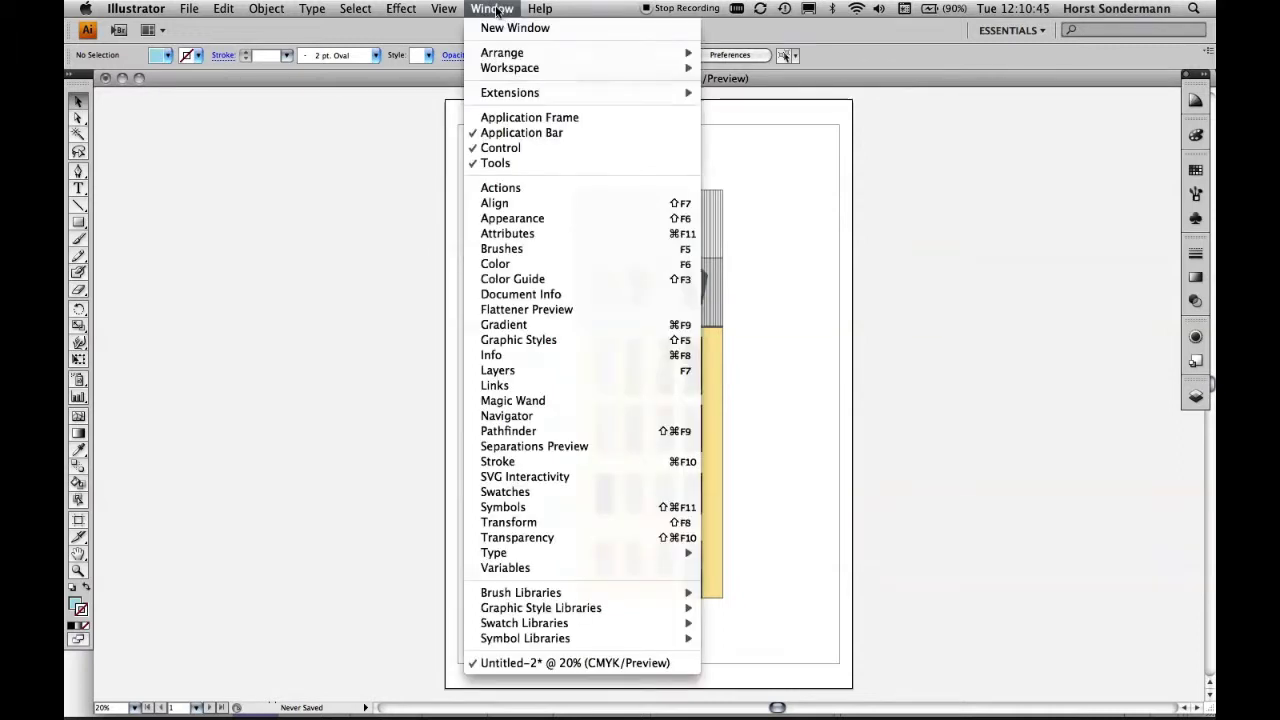
left_click(527, 386)
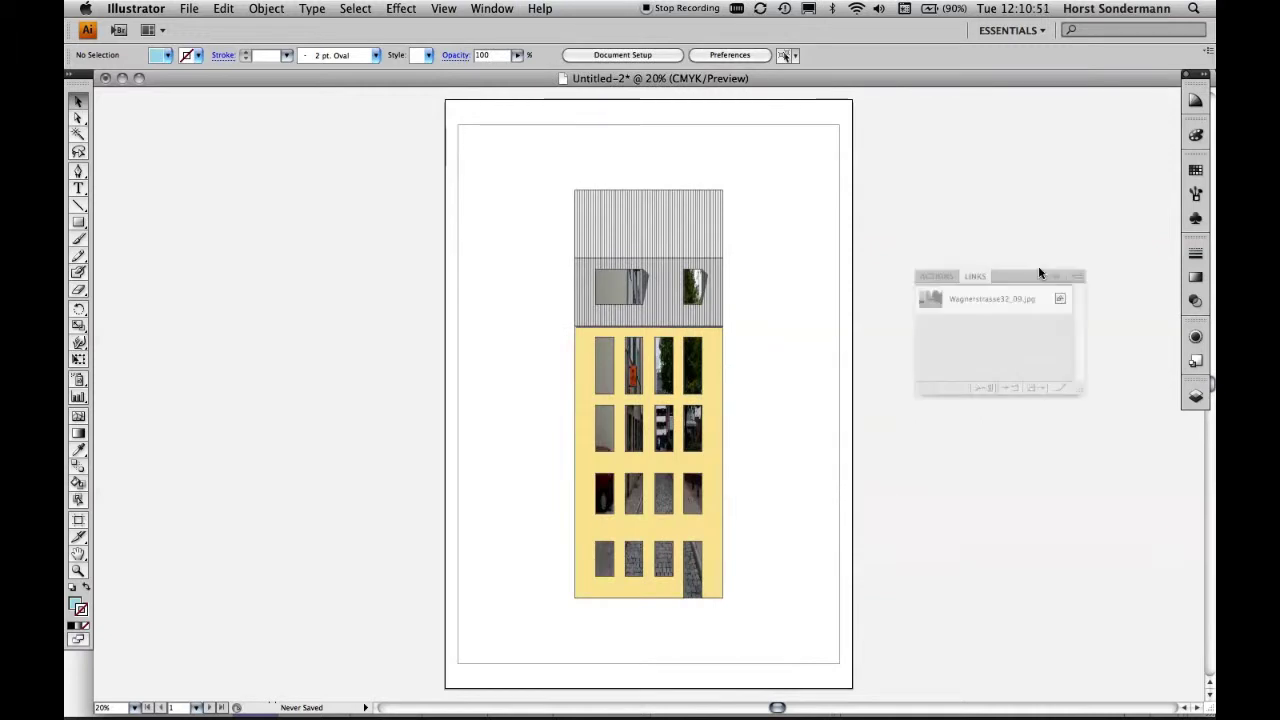
left_click_drag(848, 371, 1052, 235)
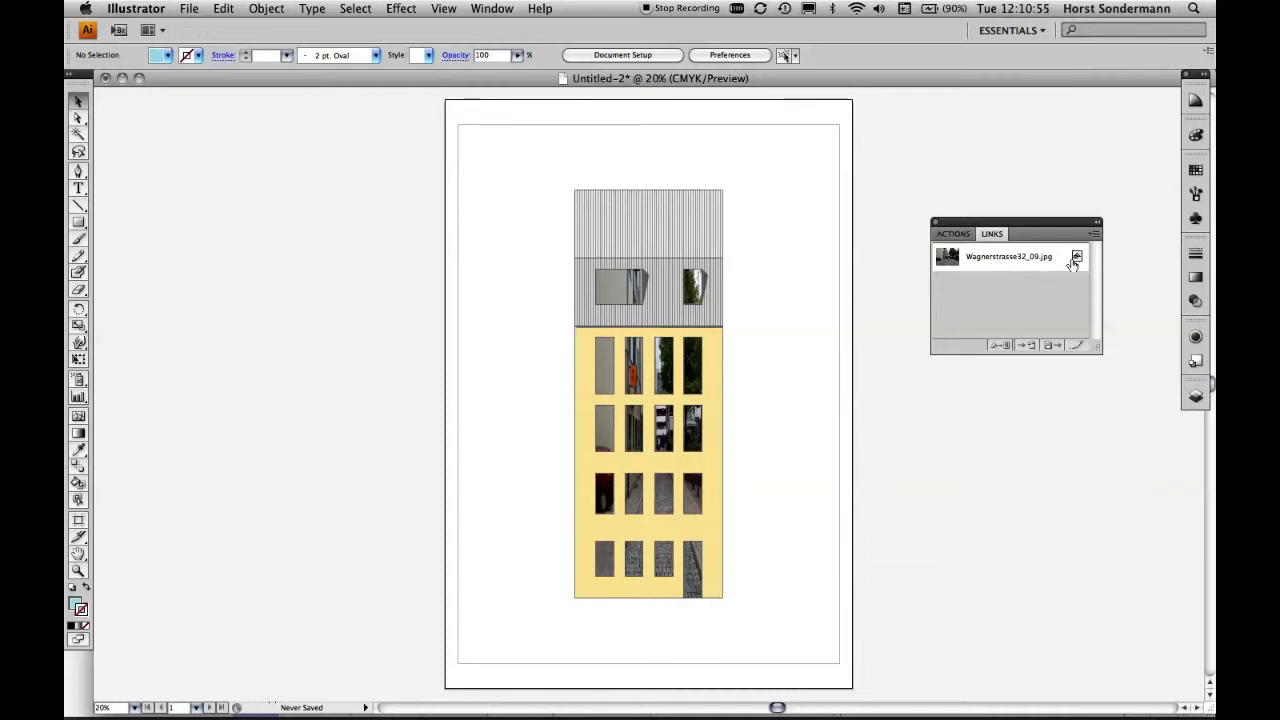
left_click(999, 264)
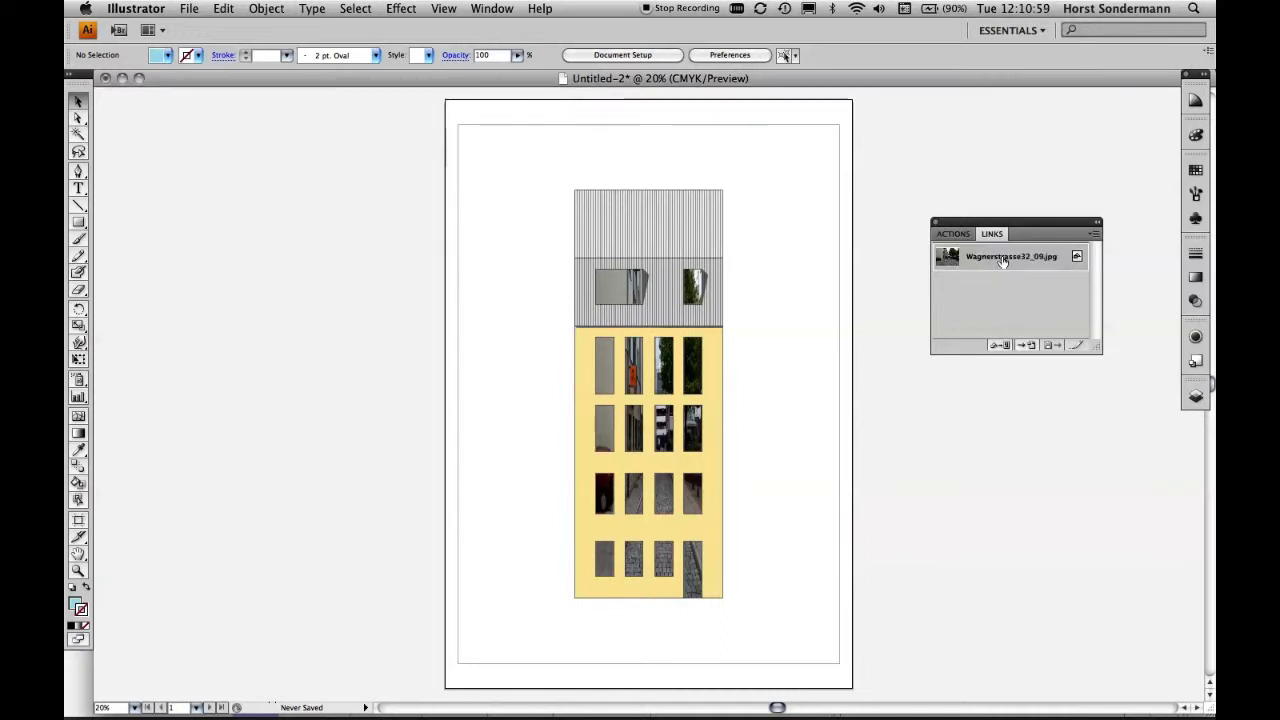
left_click(1000, 347)
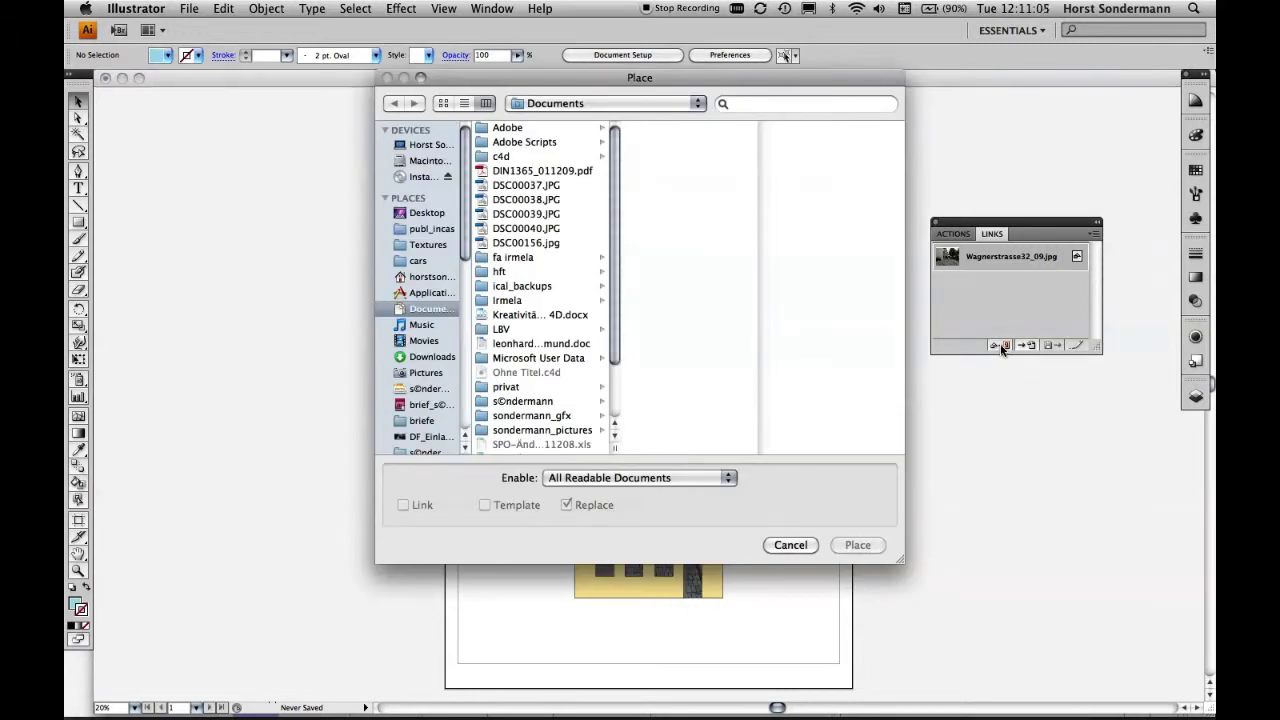
left_click(500, 271)
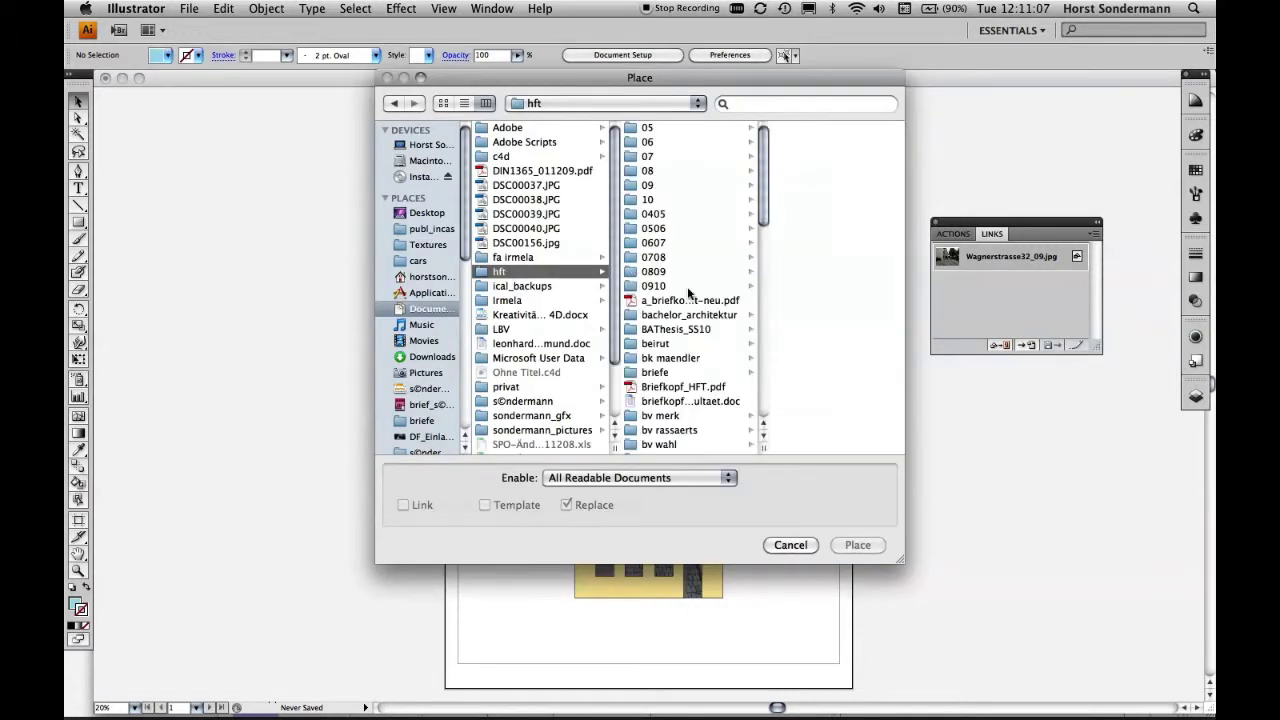
left_click(689, 331)
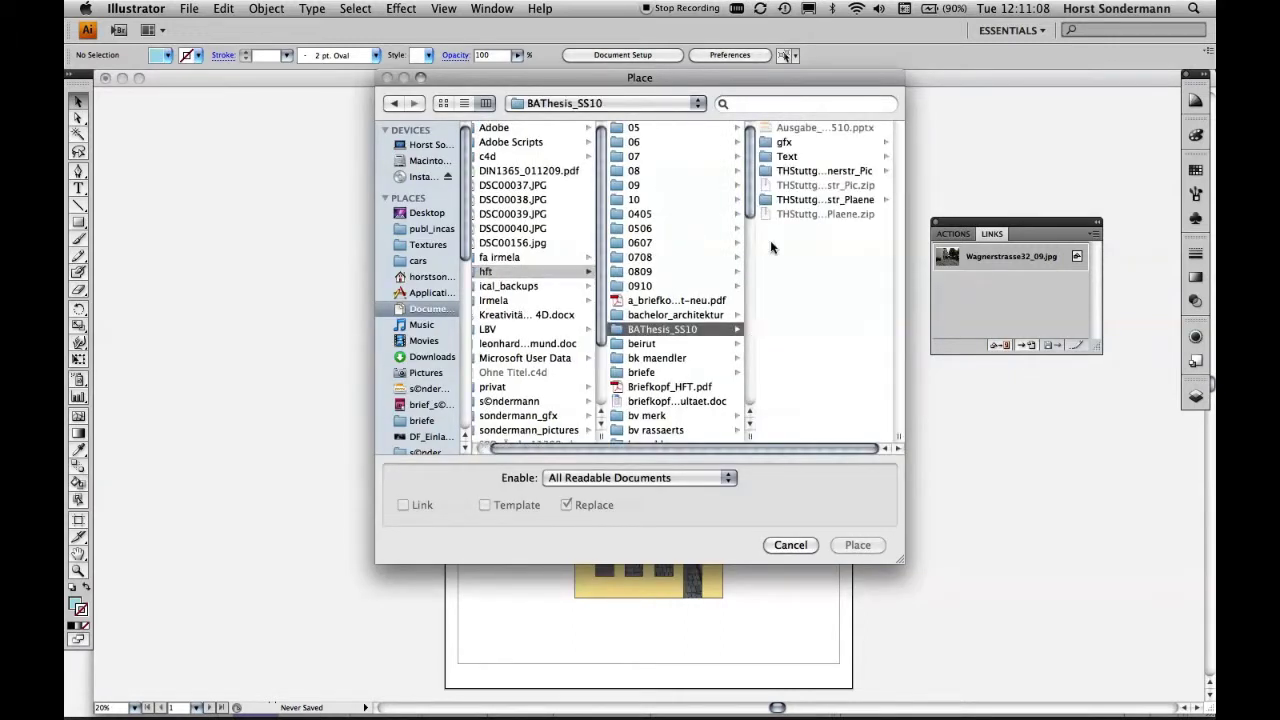
left_click(785, 143)
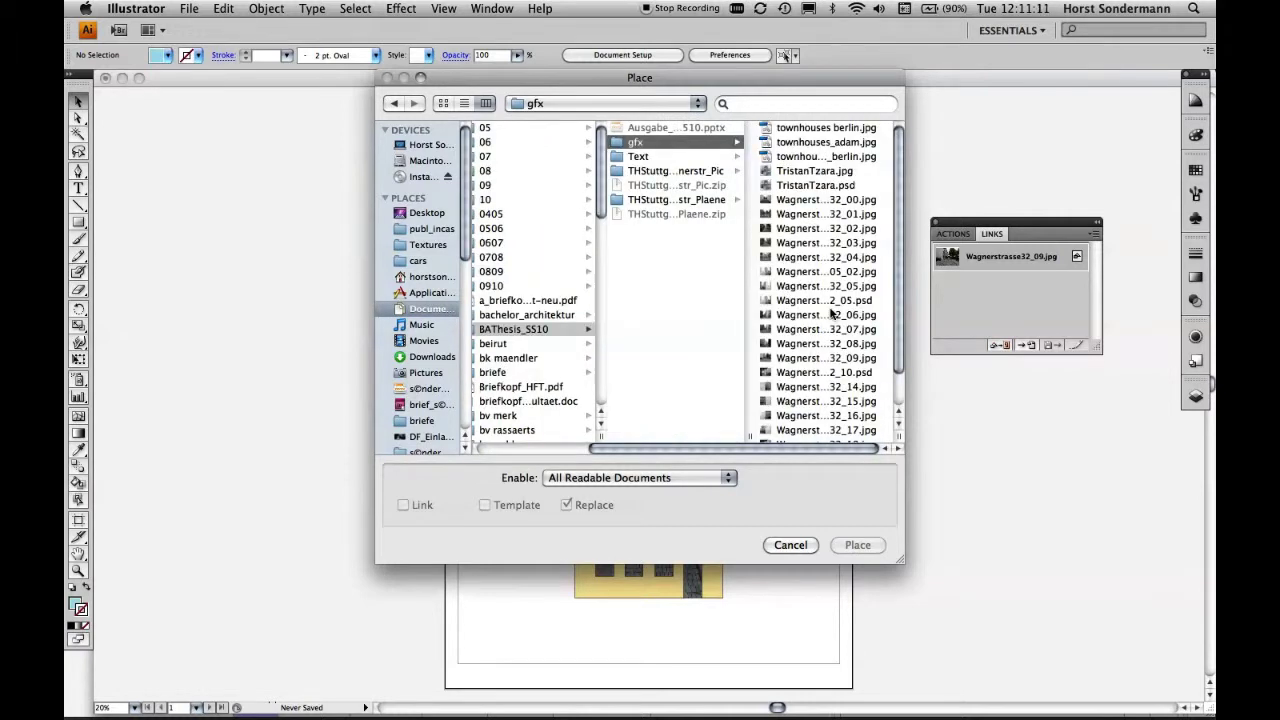
left_click(856, 201)
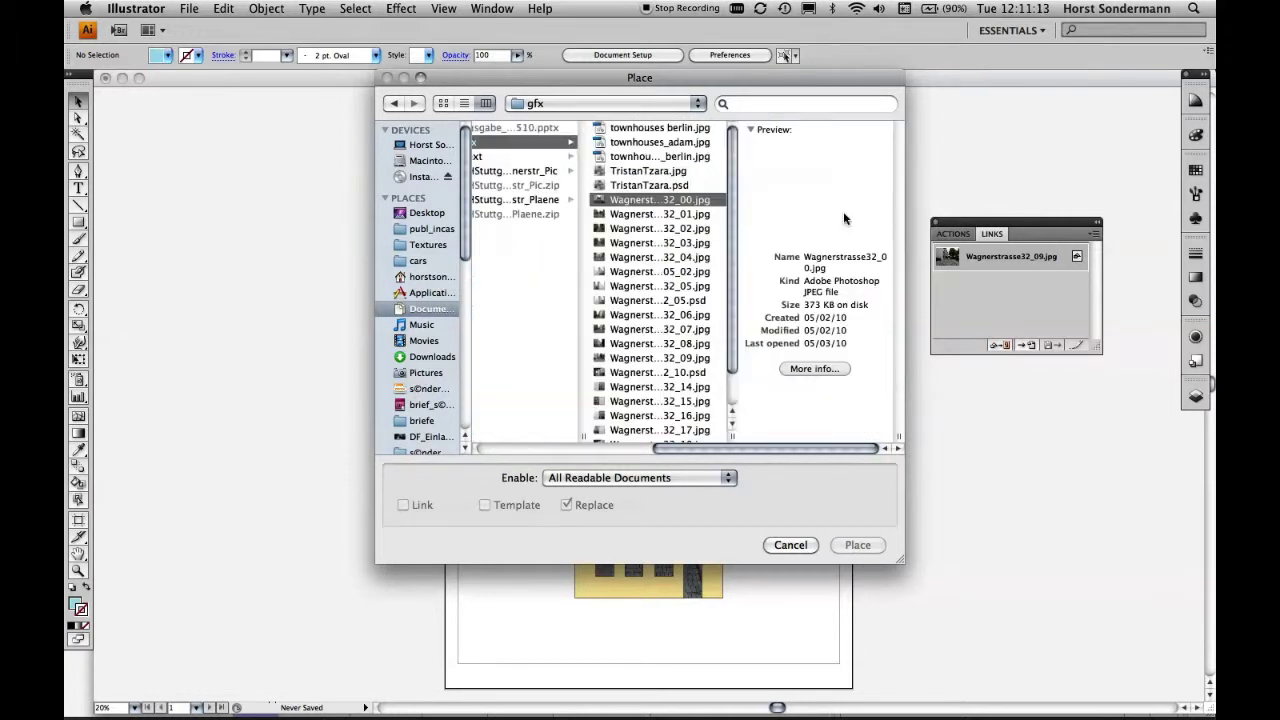
key("Down")
key("Down")
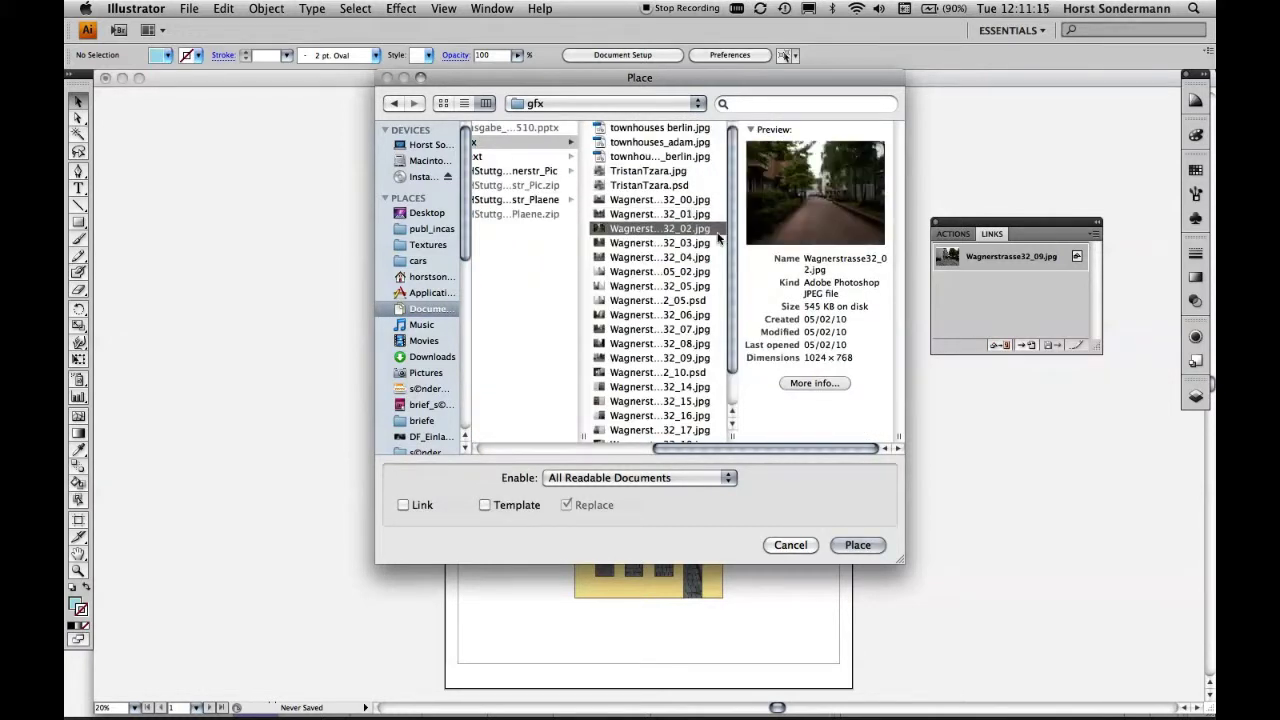
key("Up")
key("Return")
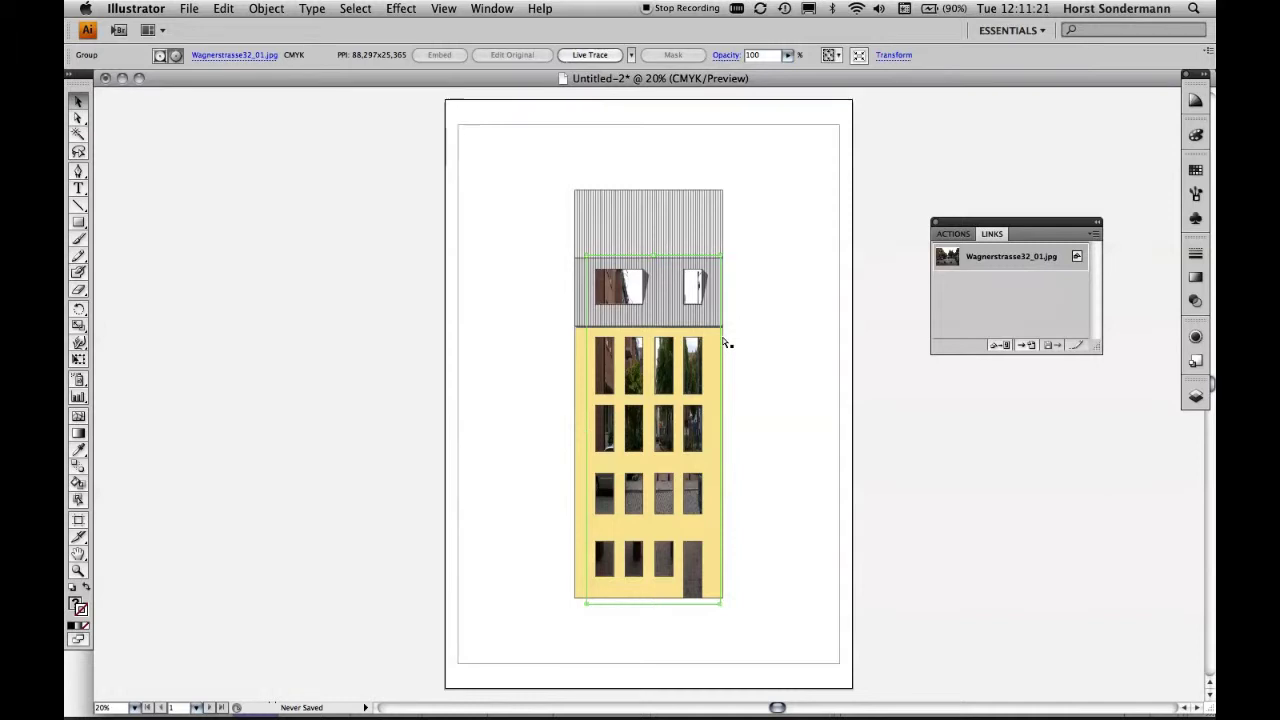
key("ctrl+z")
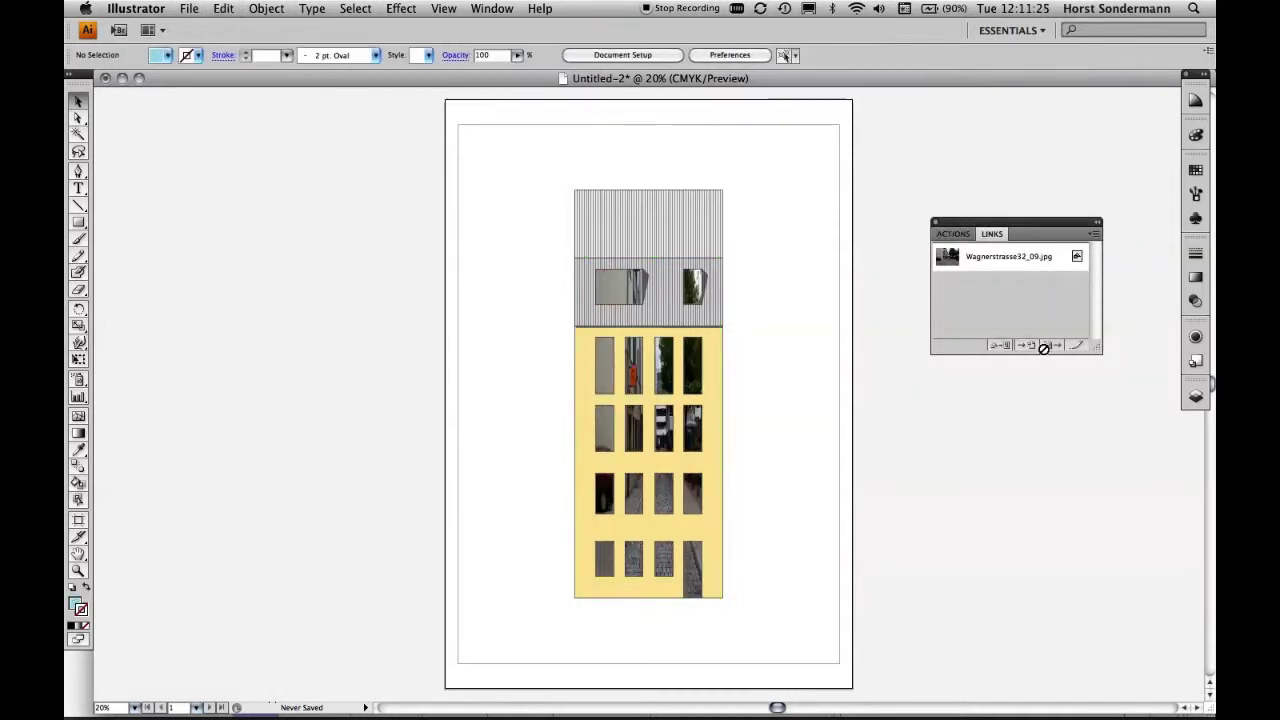
left_click(1010, 258)
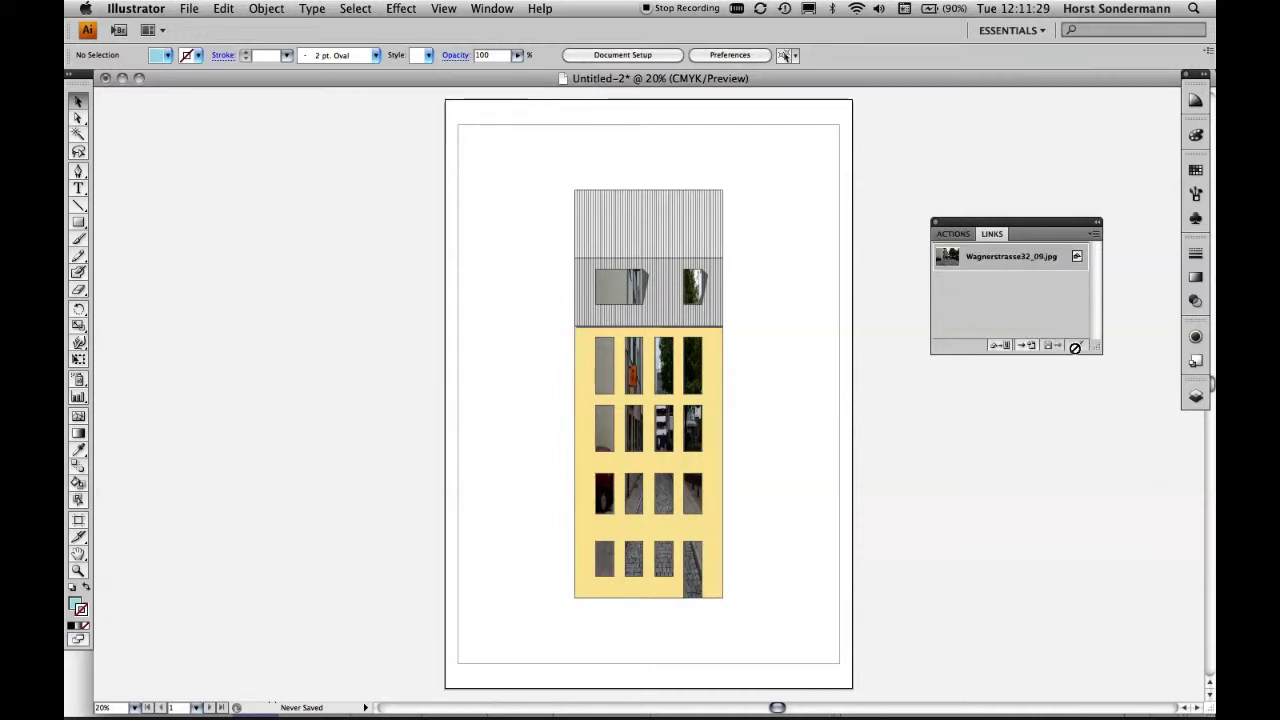
left_click(1076, 345)
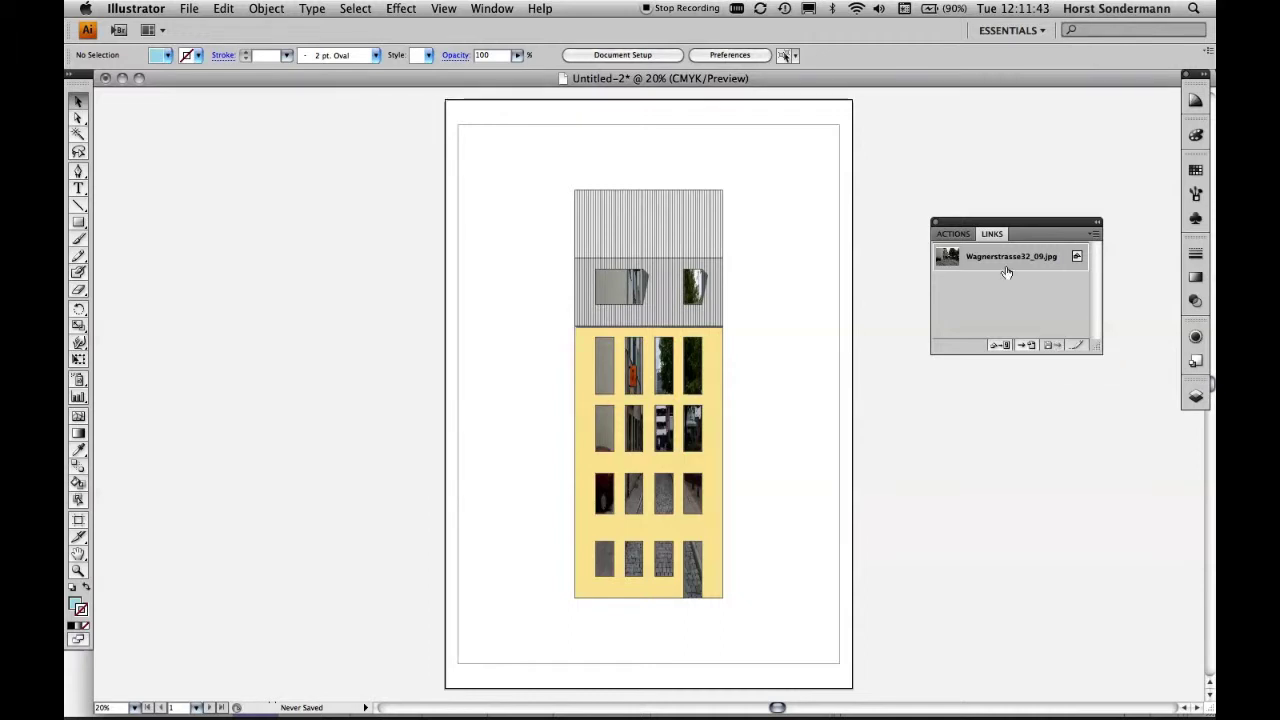
Lower the window group's opacity to 38% so the photo shows faintly through, then deselect
left_click(1196, 302)
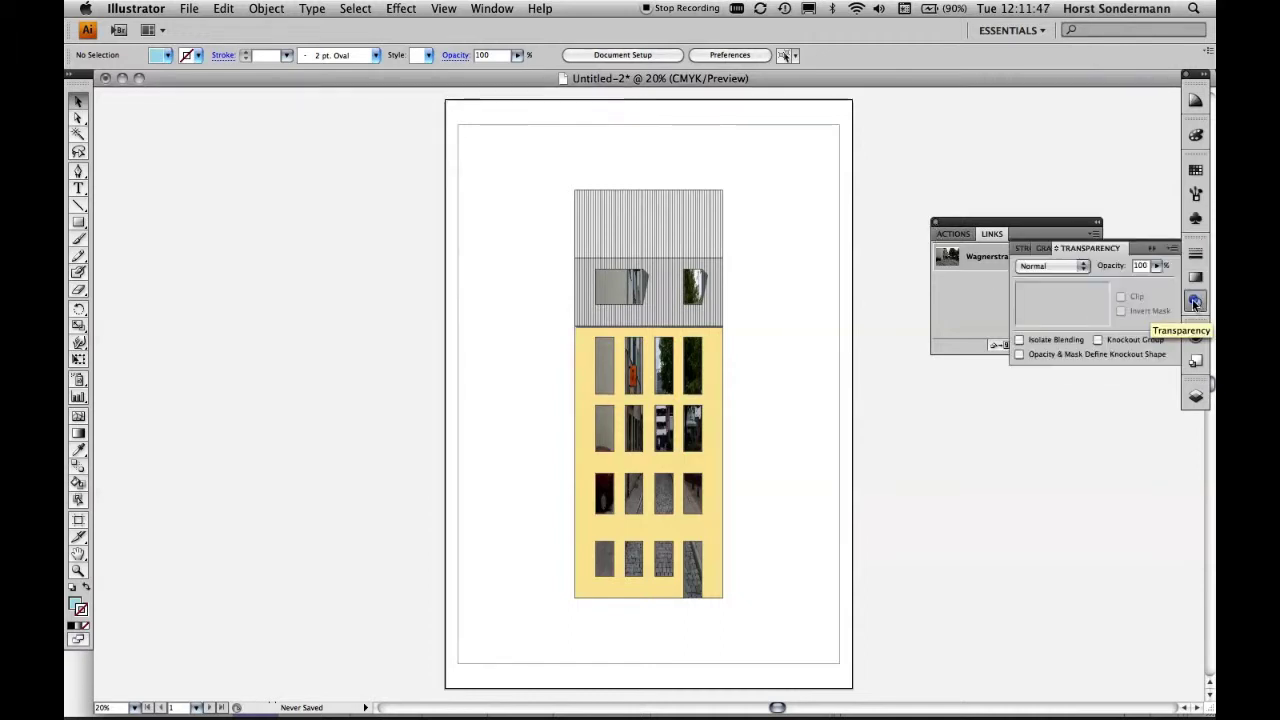
left_click(680, 318)
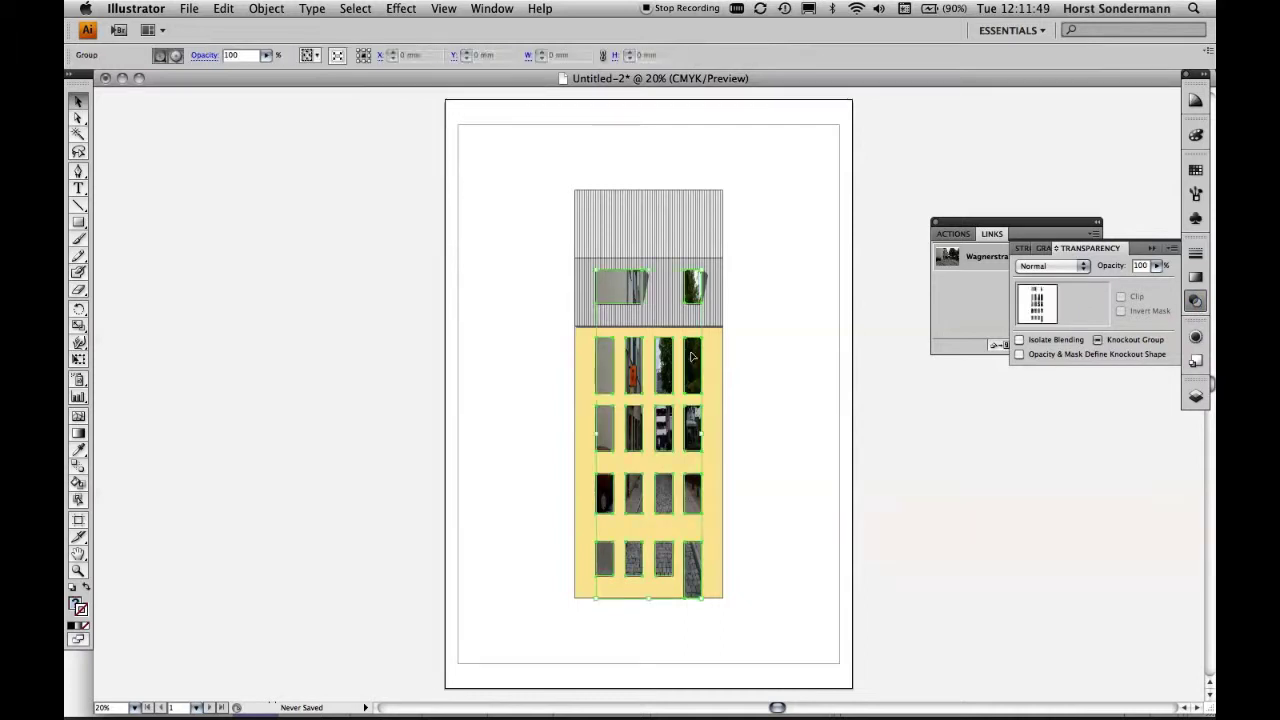
left_click(1156, 266)
left_click_drag(1155, 283, 1105, 286)
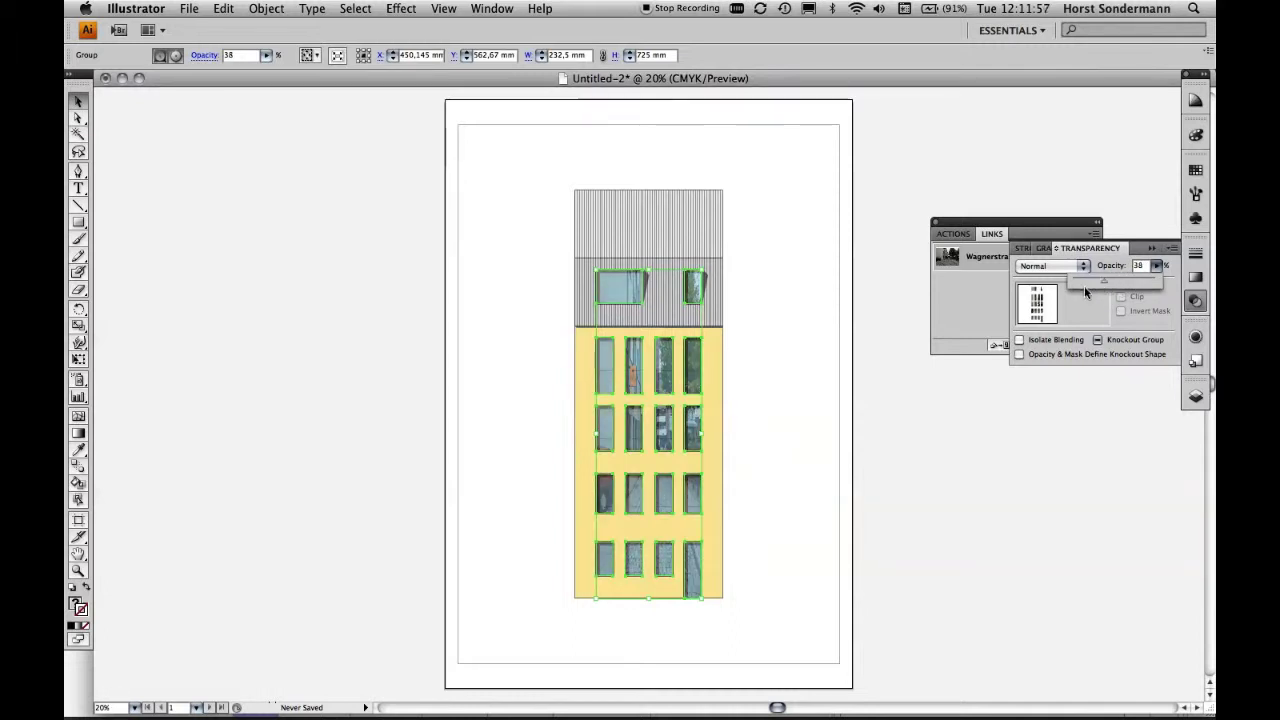
left_click_drag(1105, 286, 1107, 288)
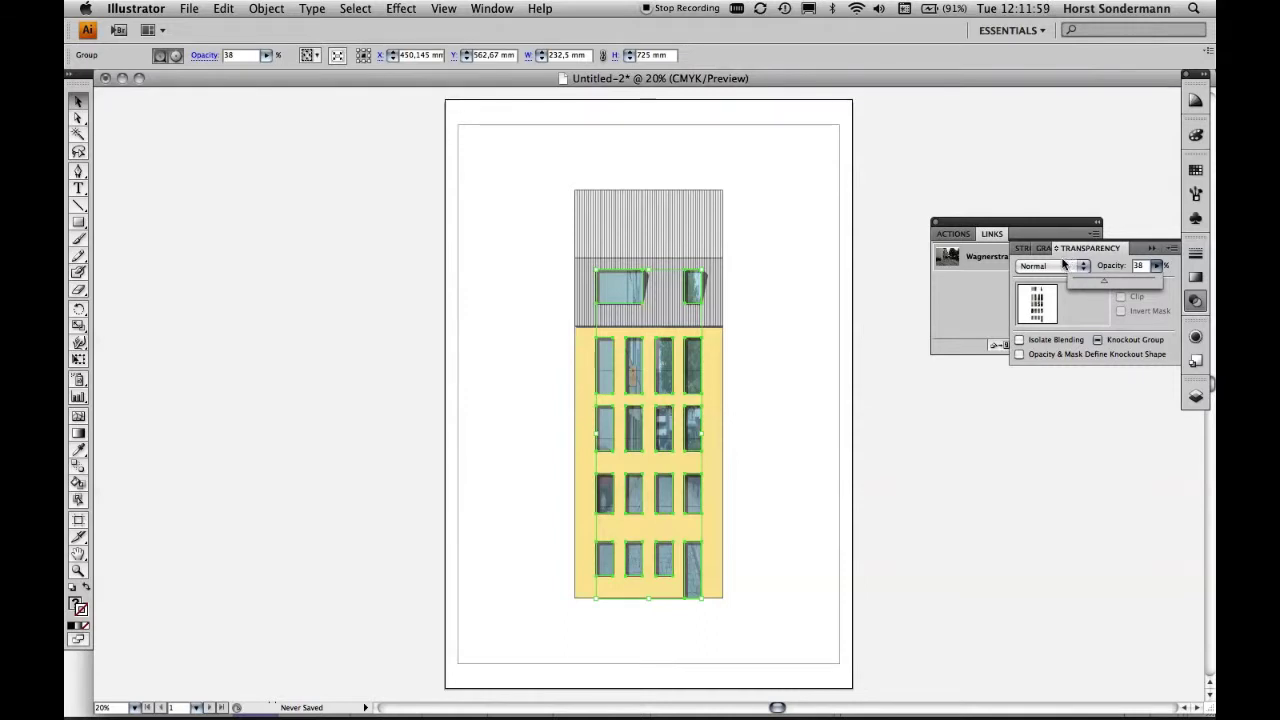
left_click(1153, 249)
left_click(1153, 249)
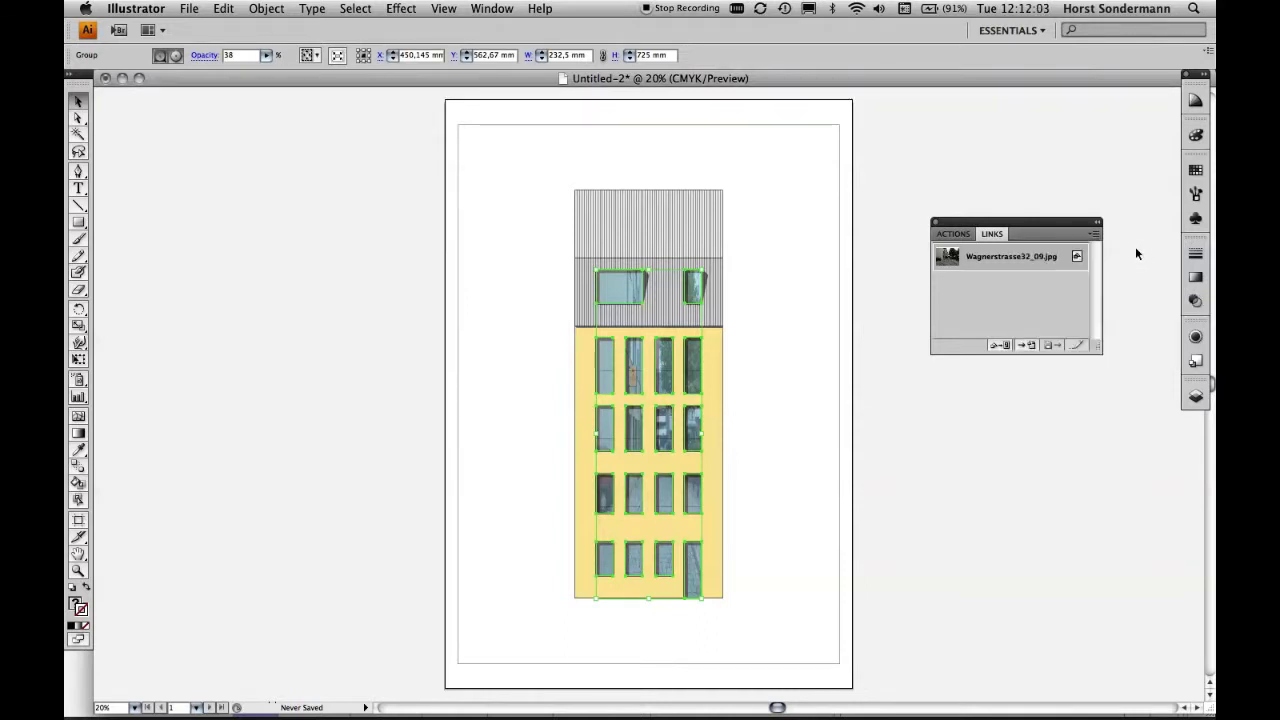
left_click(900, 393)
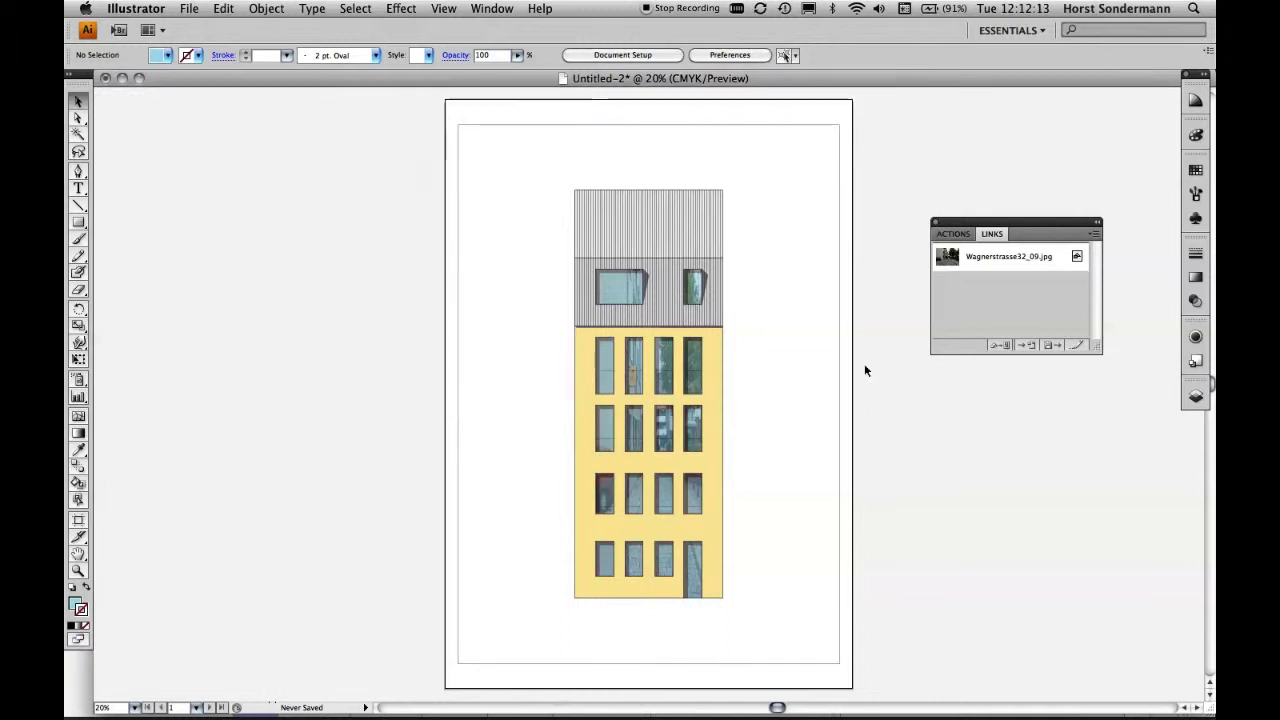
Collapse and hide the Spiegelbild photo layer in the Layers panel
left_click(1195, 396)
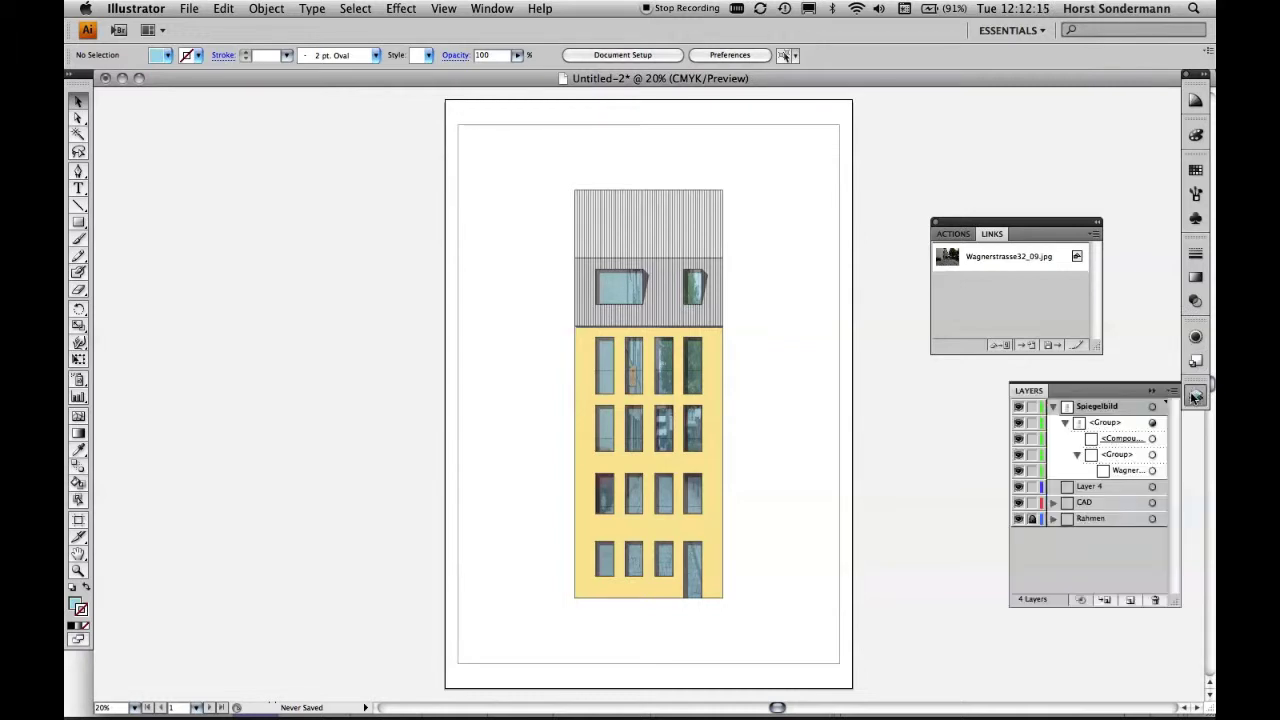
left_click(1053, 407)
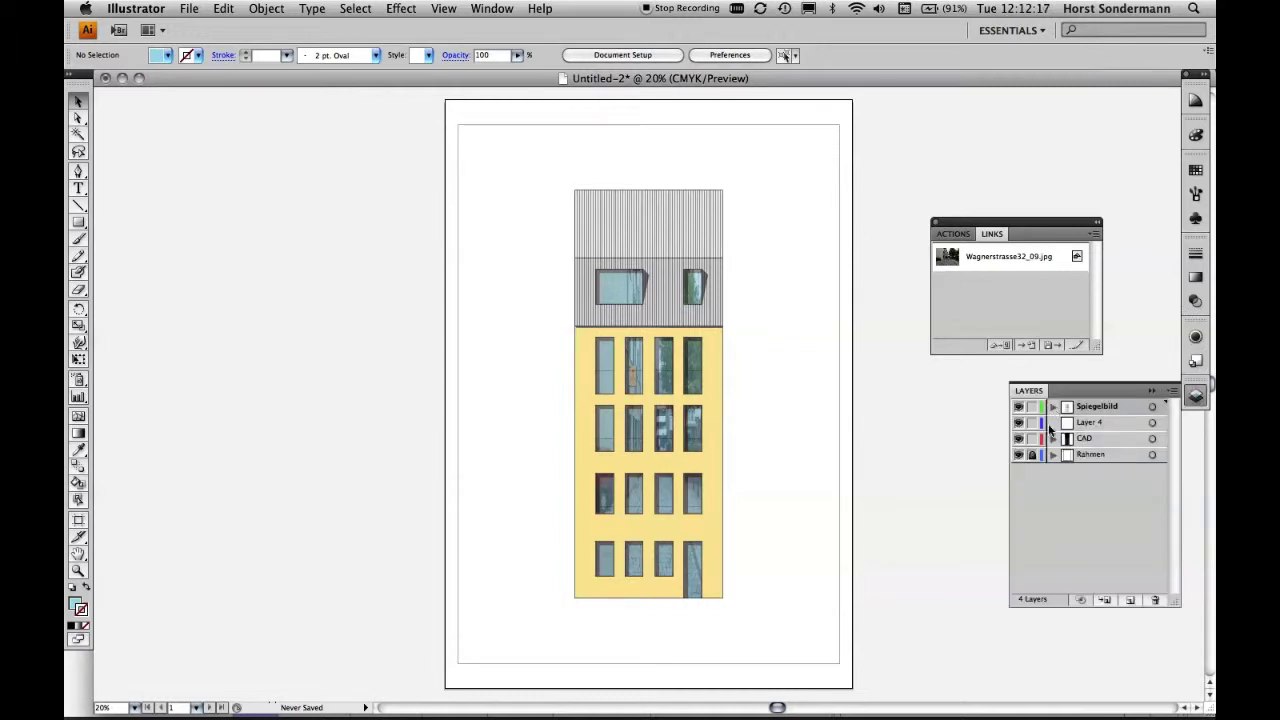
left_click(1018, 407)
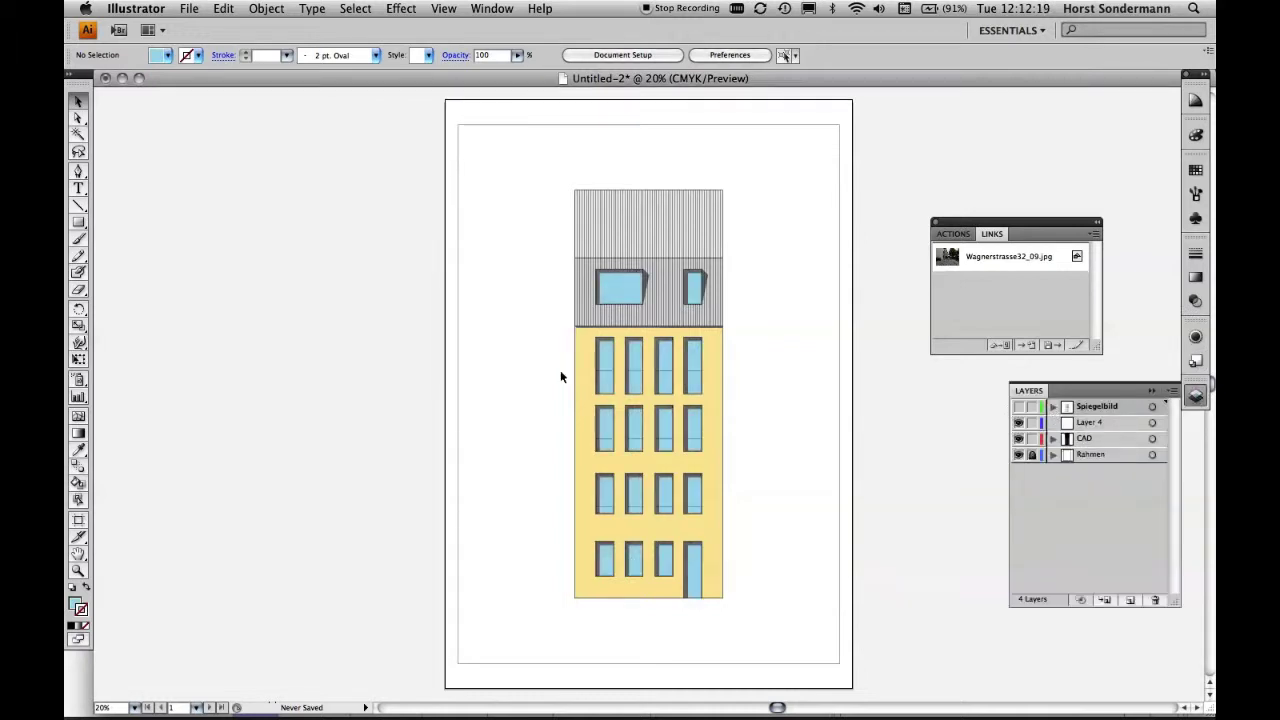
Select all grey window frames at once with the Magic Wand, then fit the artboard in view
key("super+space")
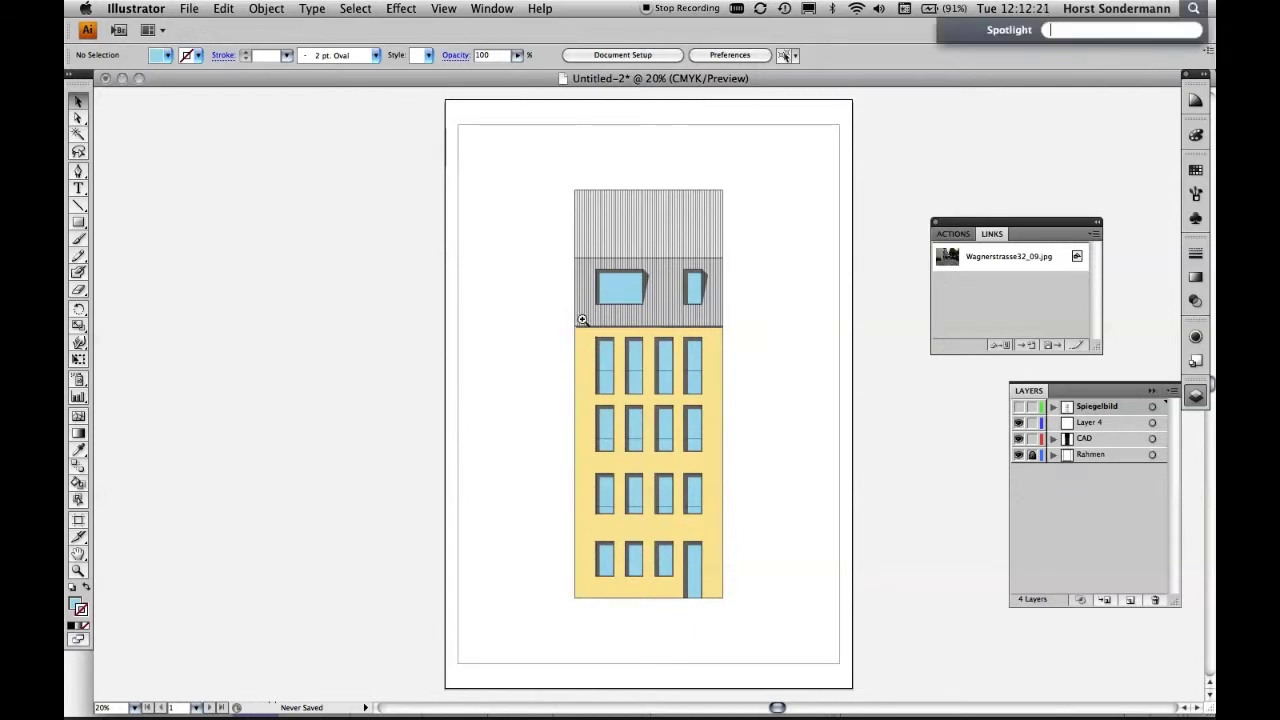
left_click_drag(587, 320, 660, 391)
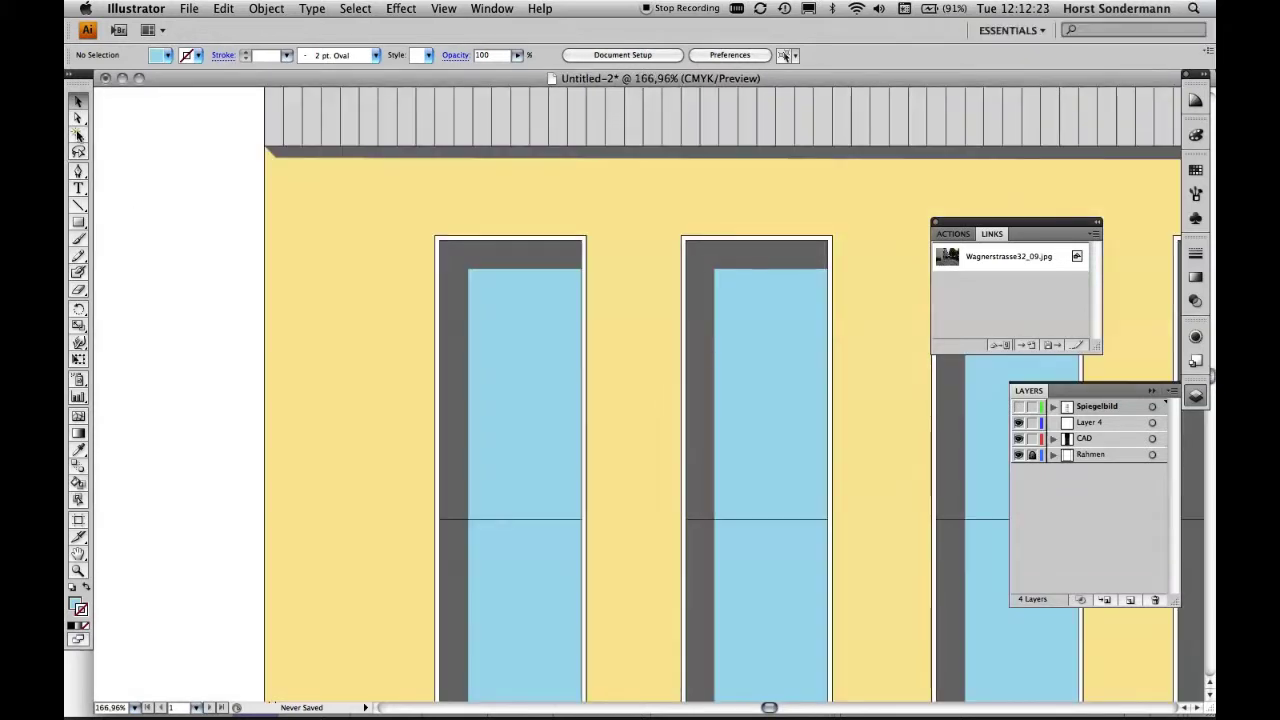
key("y")
left_click(451, 254)
scroll(566, 277, "down", 2)
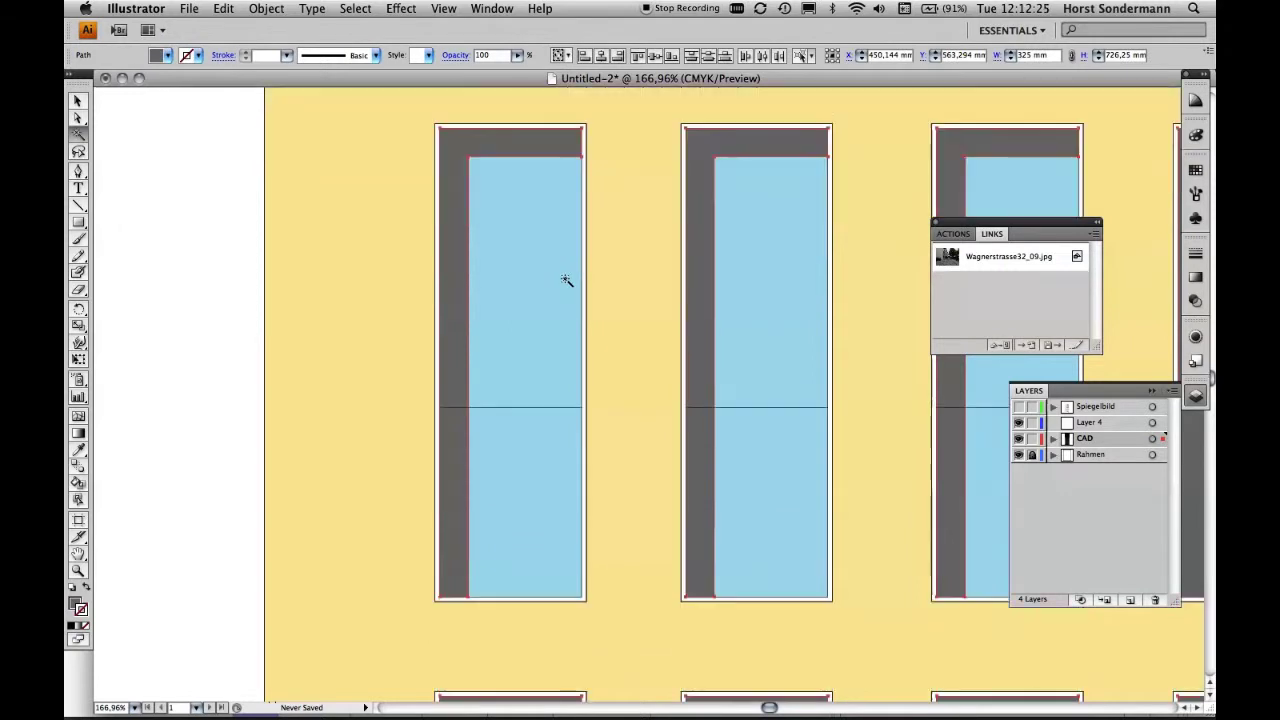
scroll(566, 277, "down", 4)
key("super+0")
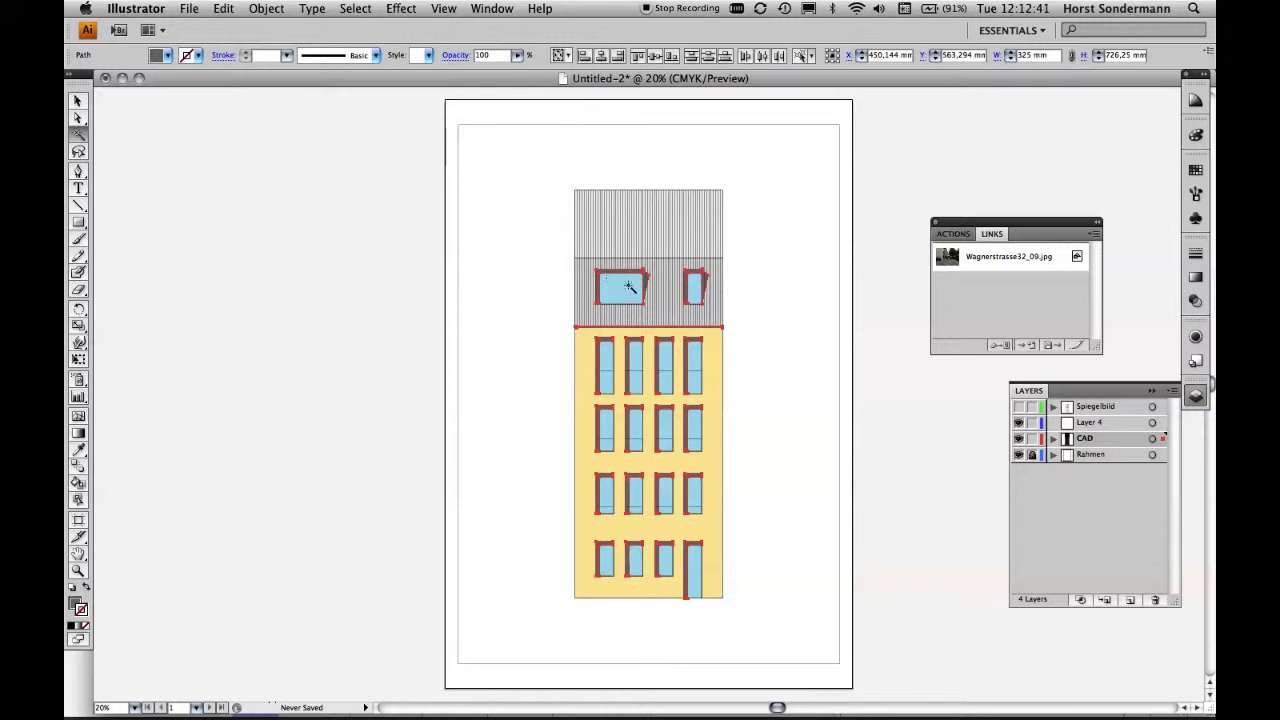
Create Layer 5 above Spiegelbild and move the selected window frames from CAD onto it
left_click(1120, 406)
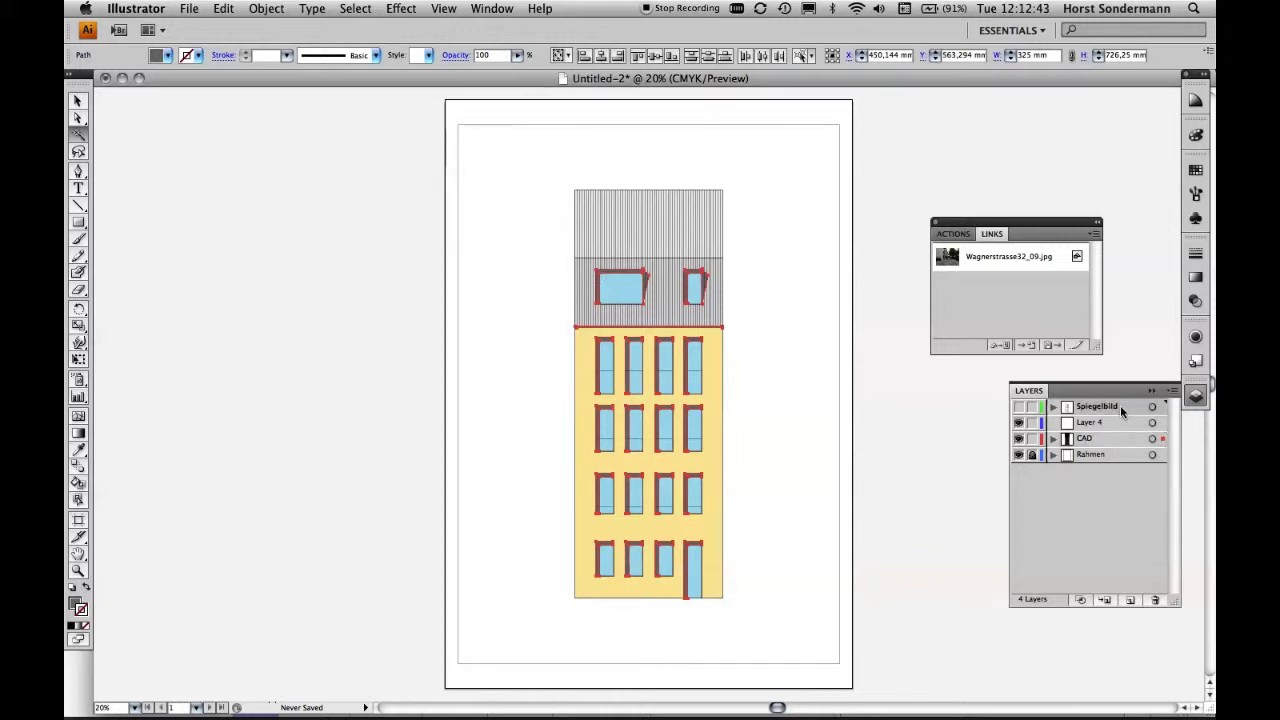
left_click(1130, 600)
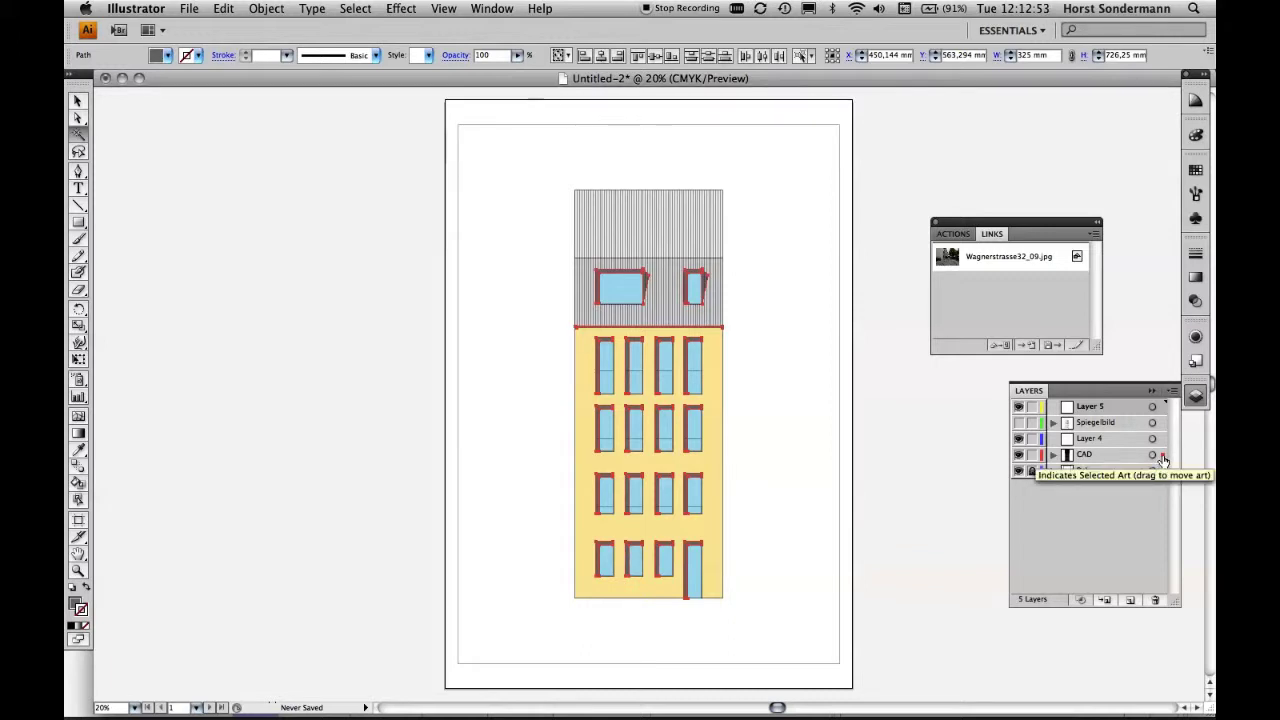
left_click(1160, 456)
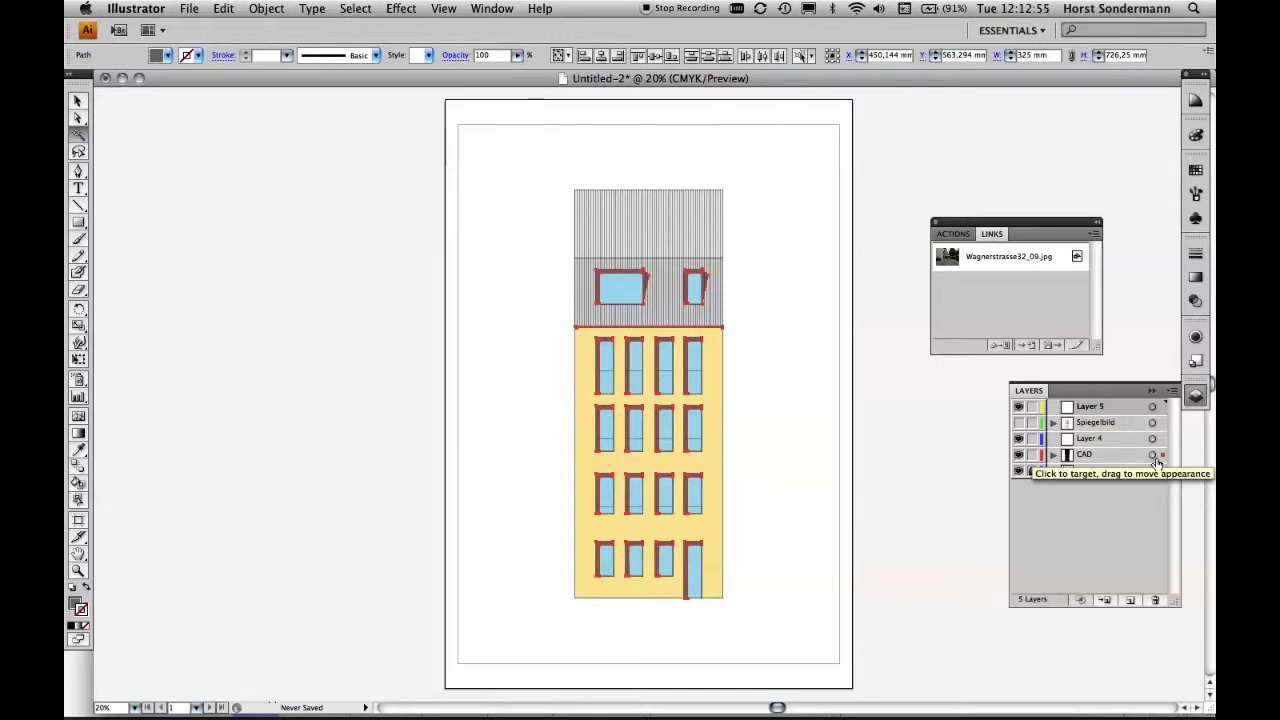
left_click_drag(1161, 456, 1163, 406)
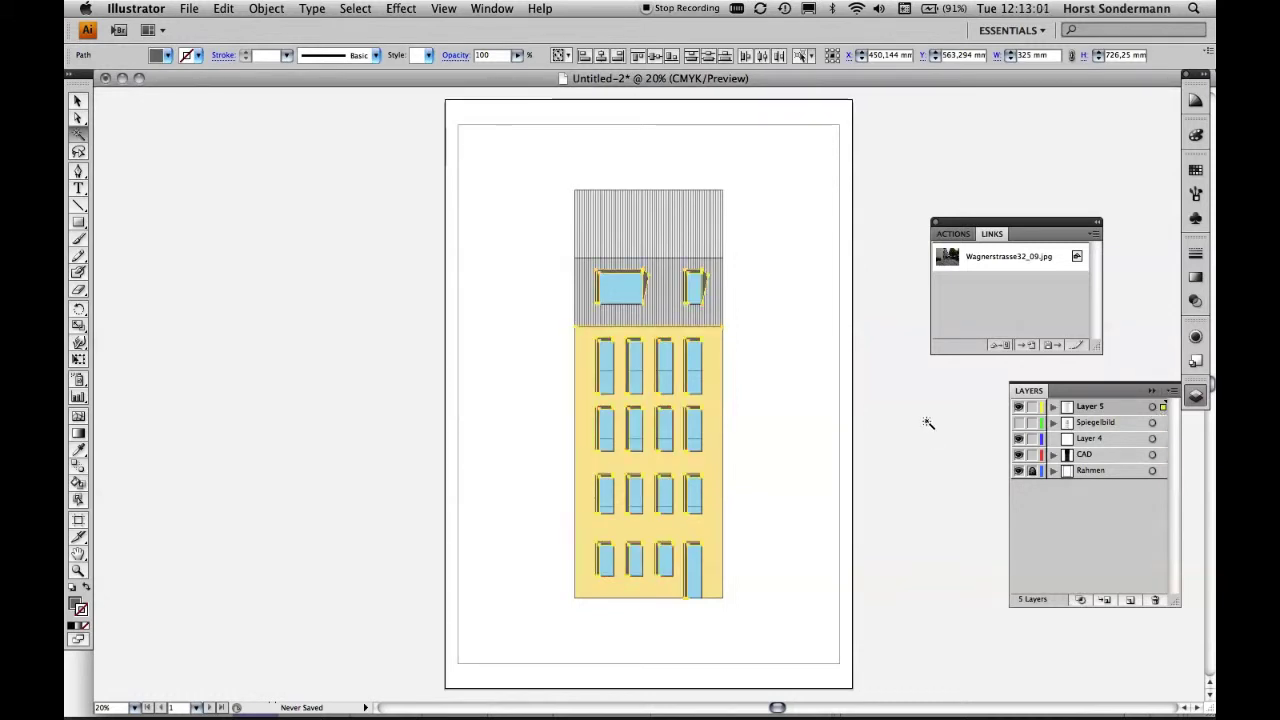
Make the Spiegelbild photo layer visible again and deselect the frames
left_click(1018, 422)
left_click(905, 403)
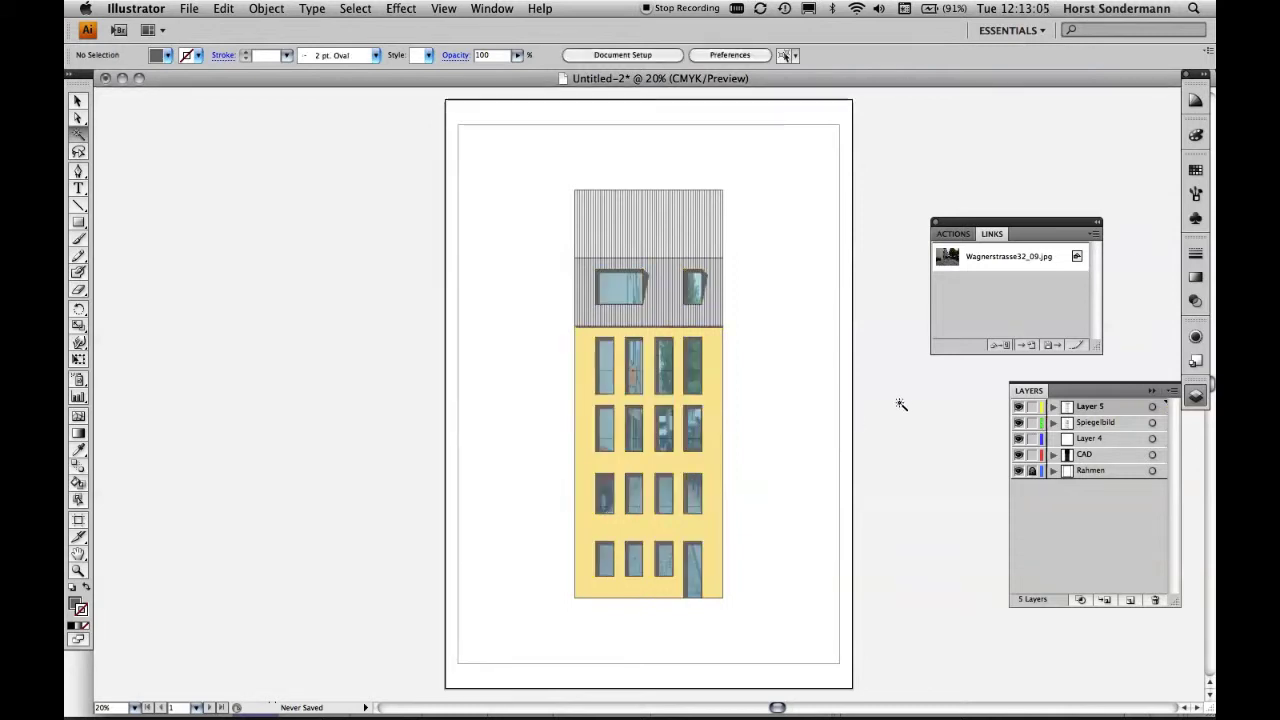
key("super+space")
Target all artwork on Layer 5 and set its blending mode to Multiply
left_click_drag(539, 299, 675, 404)
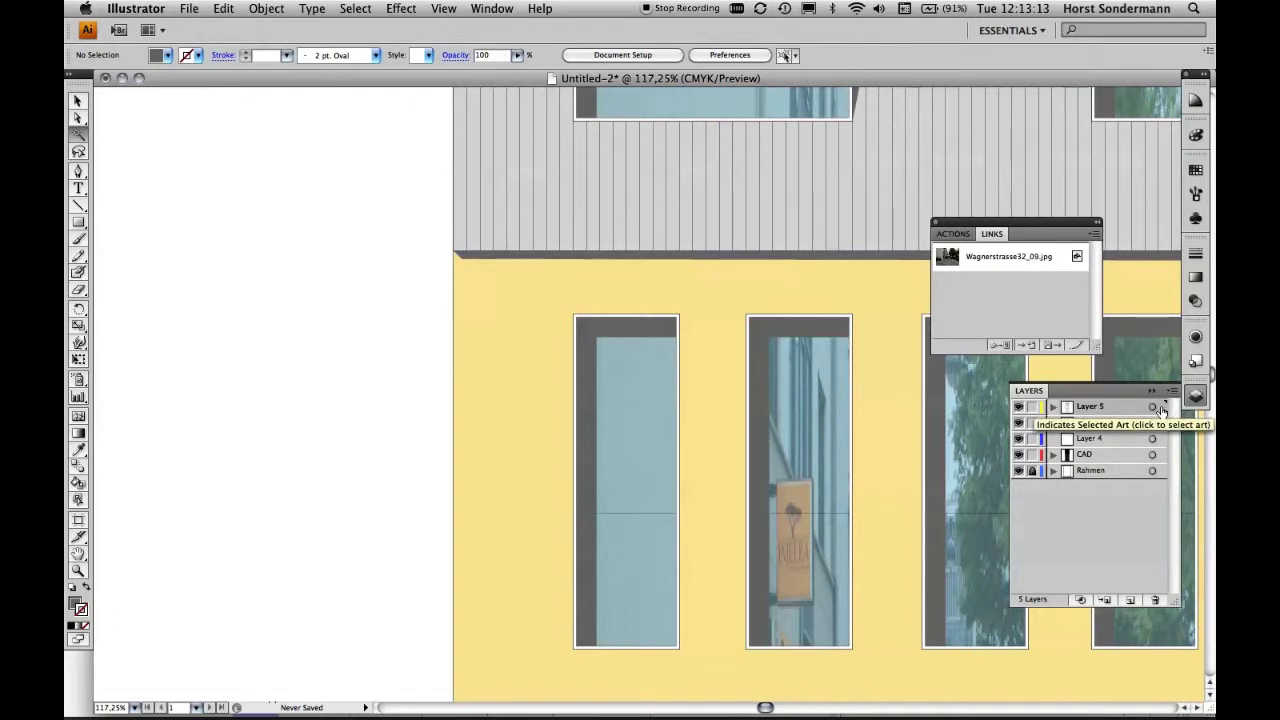
left_click(1156, 407)
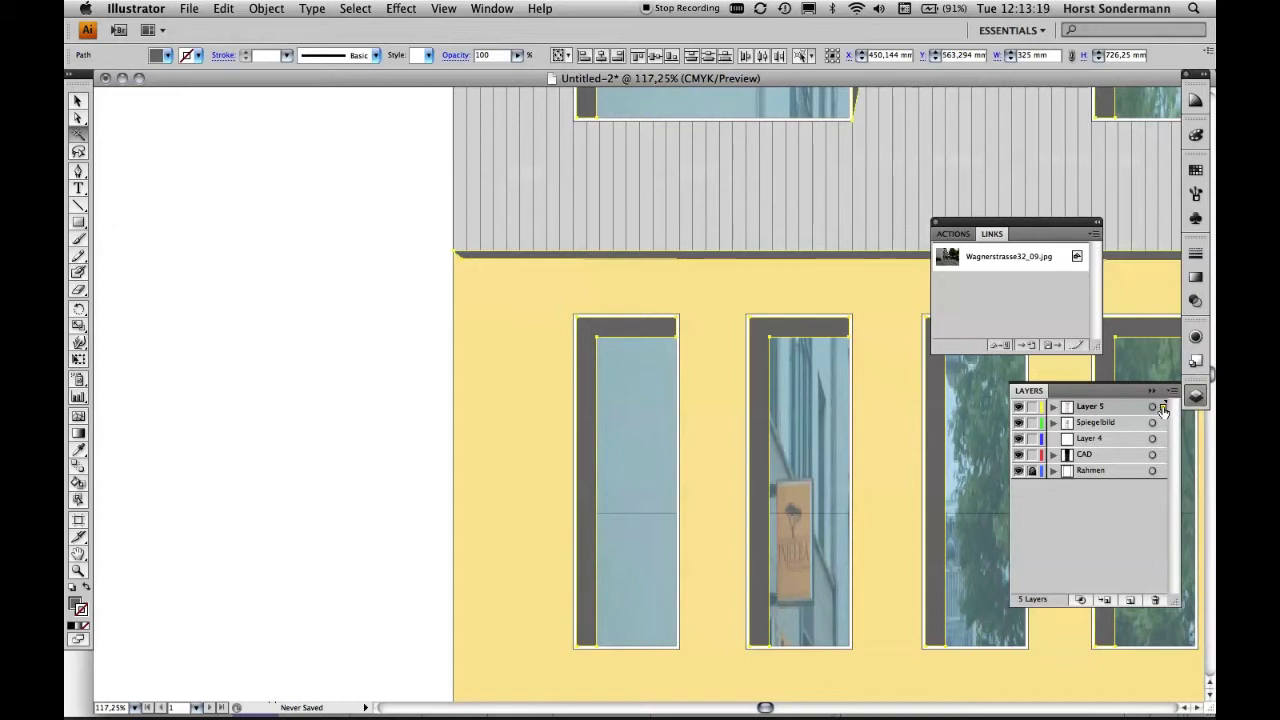
left_click(1196, 301)
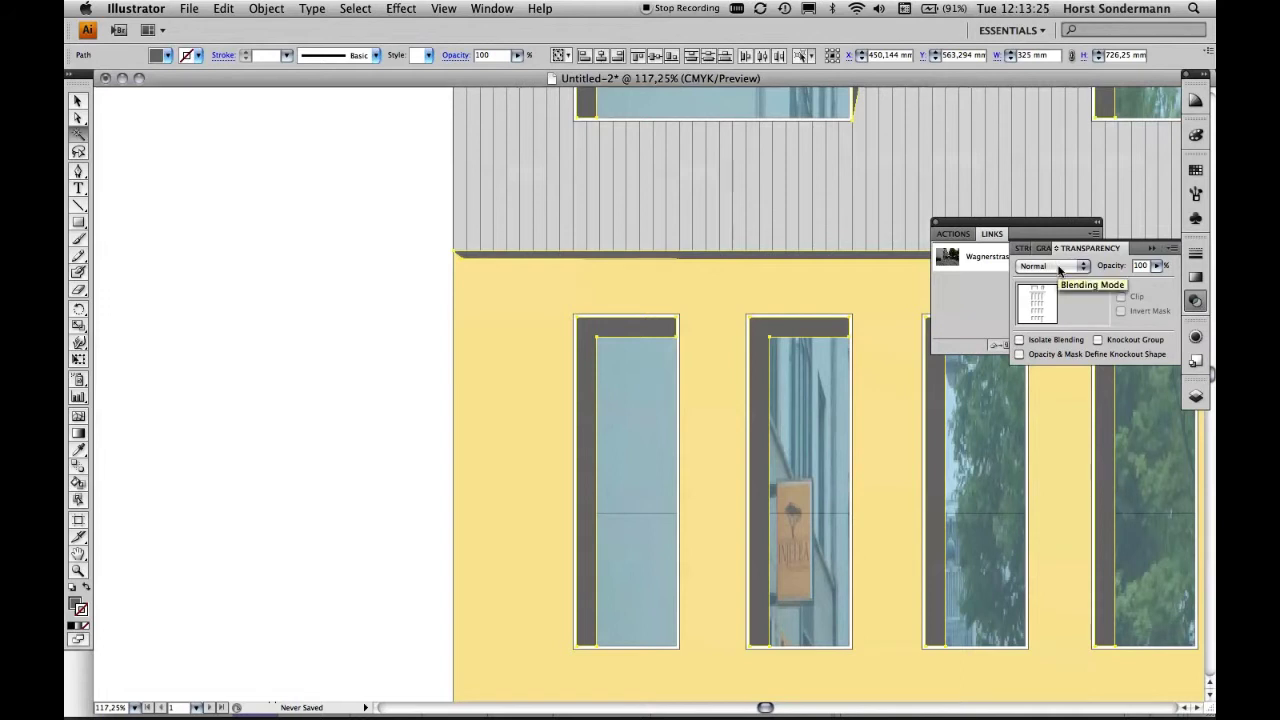
left_click(1059, 266)
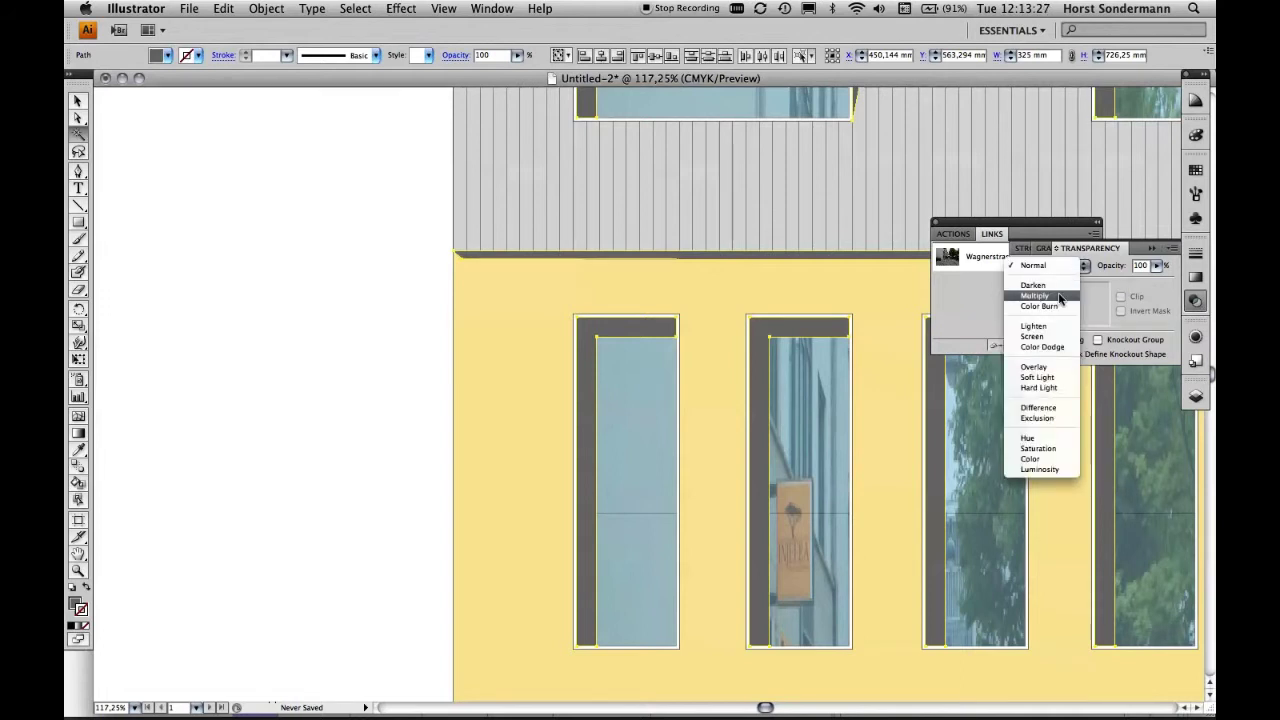
left_click(1058, 296)
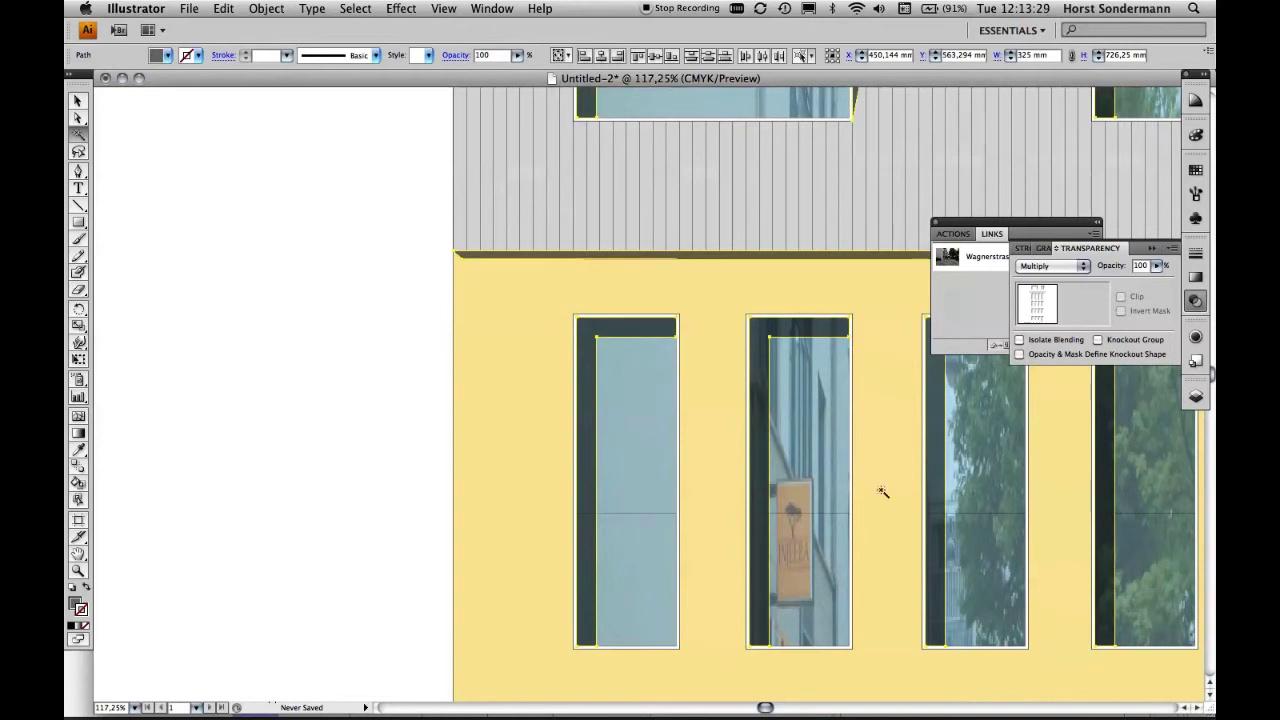